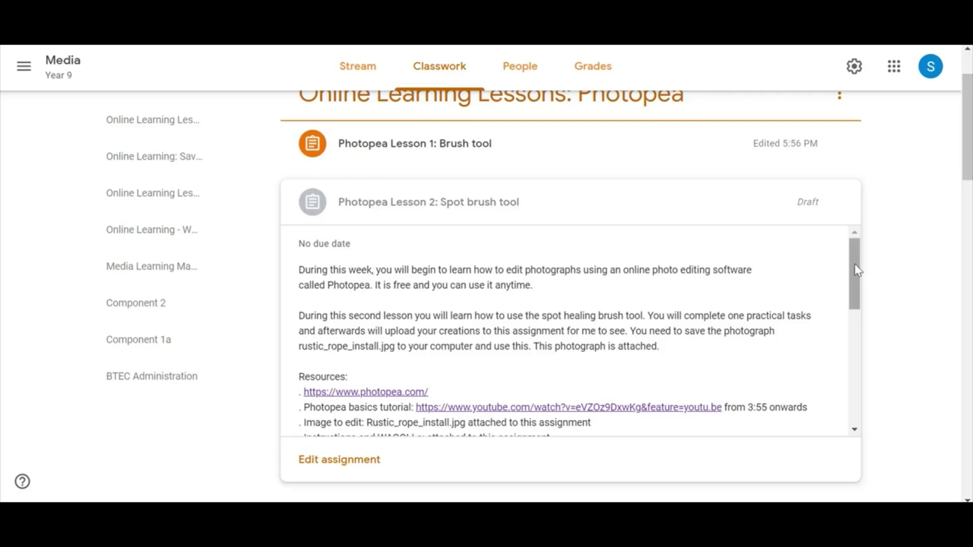
Scroll the assignment description and open the rustic_rope_install.jpg attachment in the preview.
left_click_drag(856, 268, 859, 411)
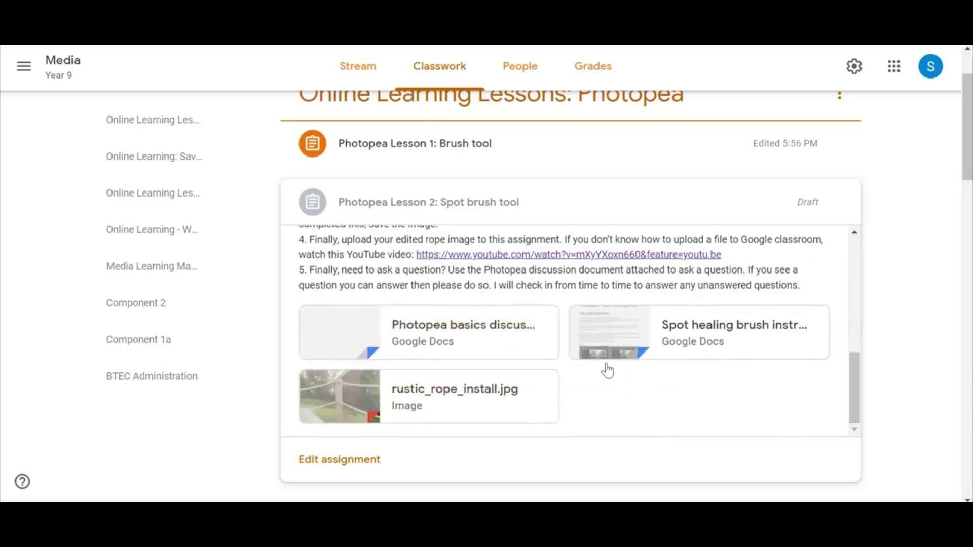
left_click(475, 398)
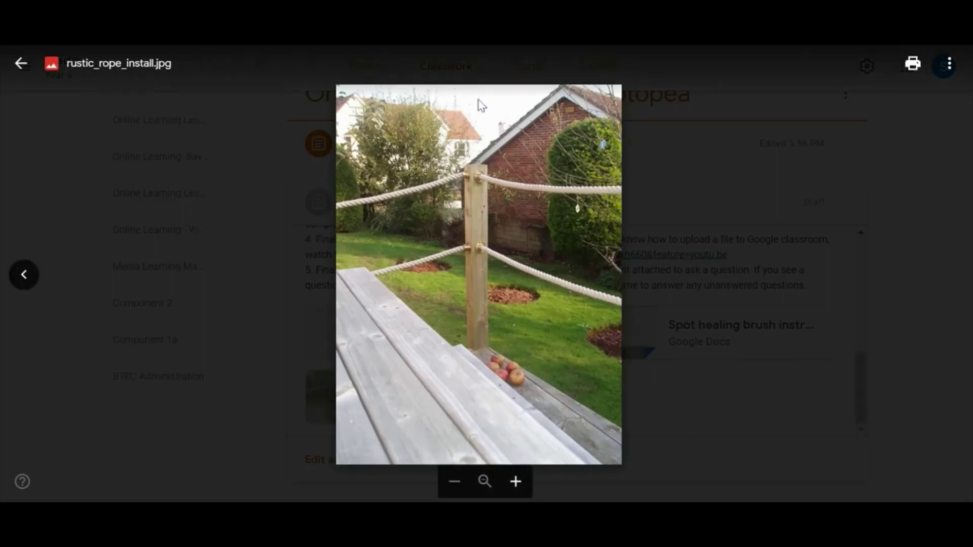
Save the rope image into Documents > Media > Photopea and return to the assignment page.
right_click(479, 235)
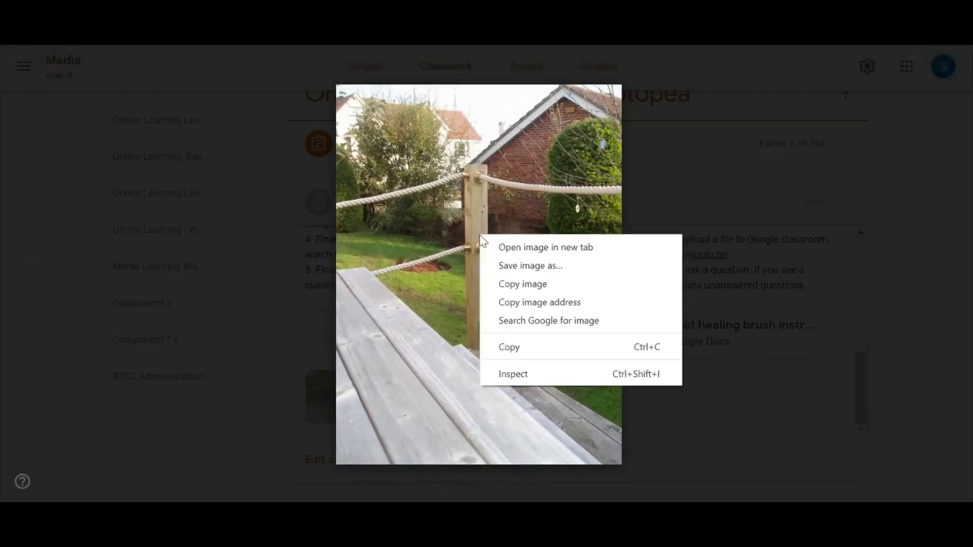
left_click(552, 264)
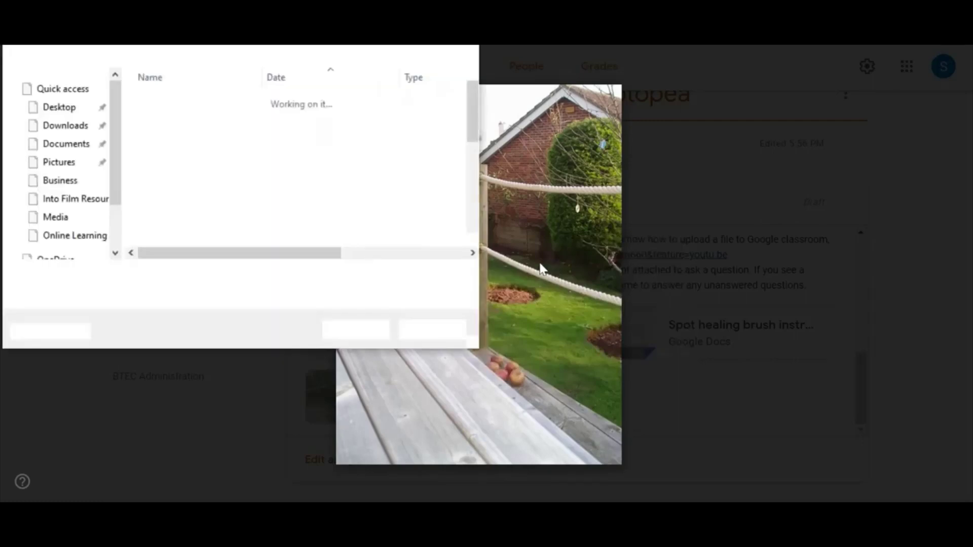
left_click(65, 147)
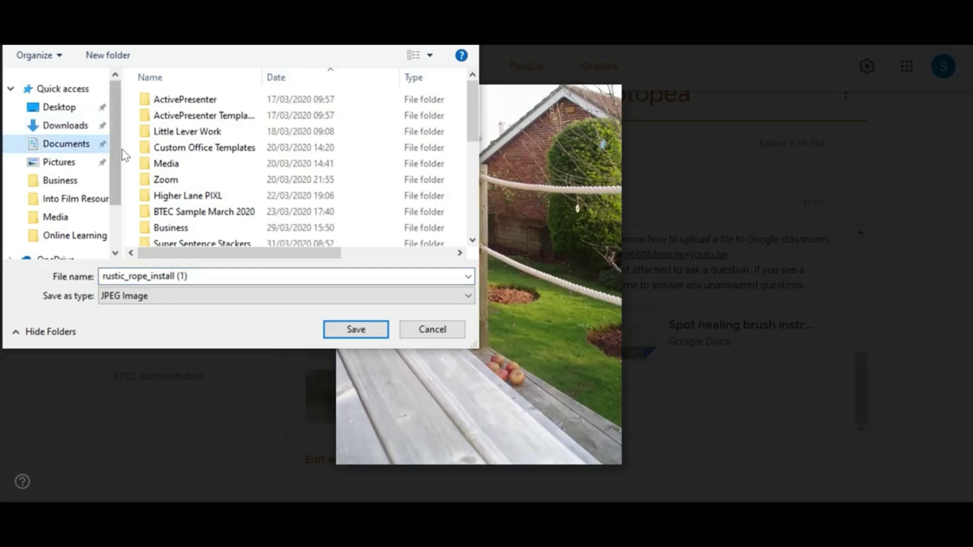
double_click(213, 163)
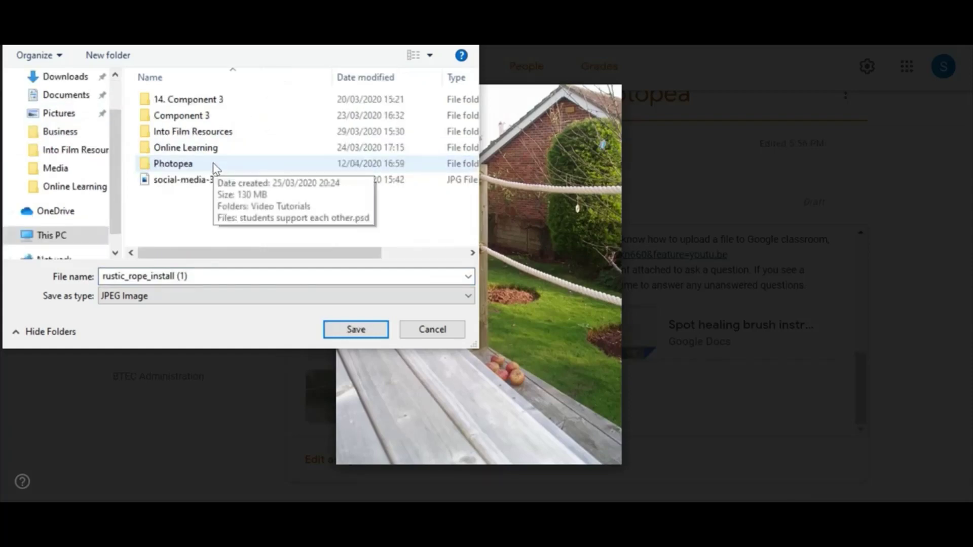
double_click(213, 164)
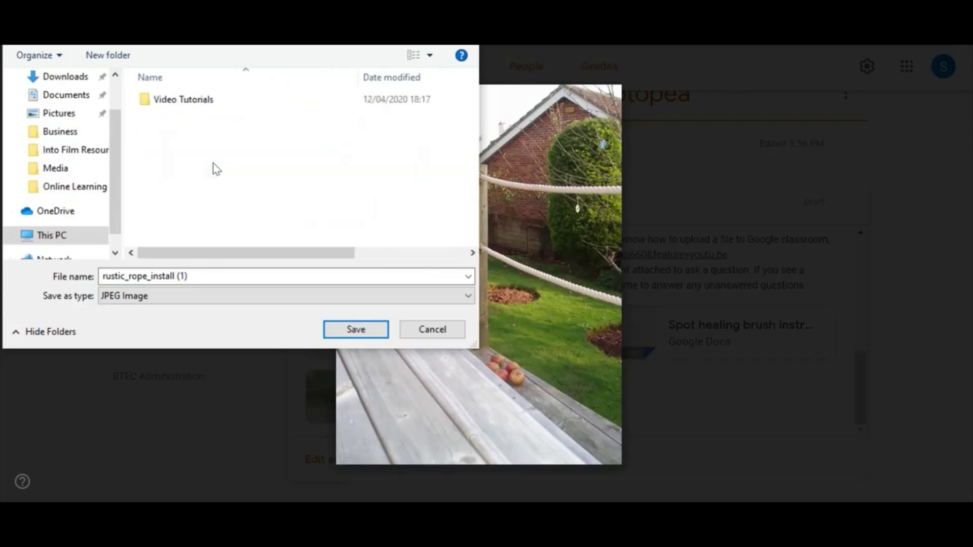
left_click(380, 330)
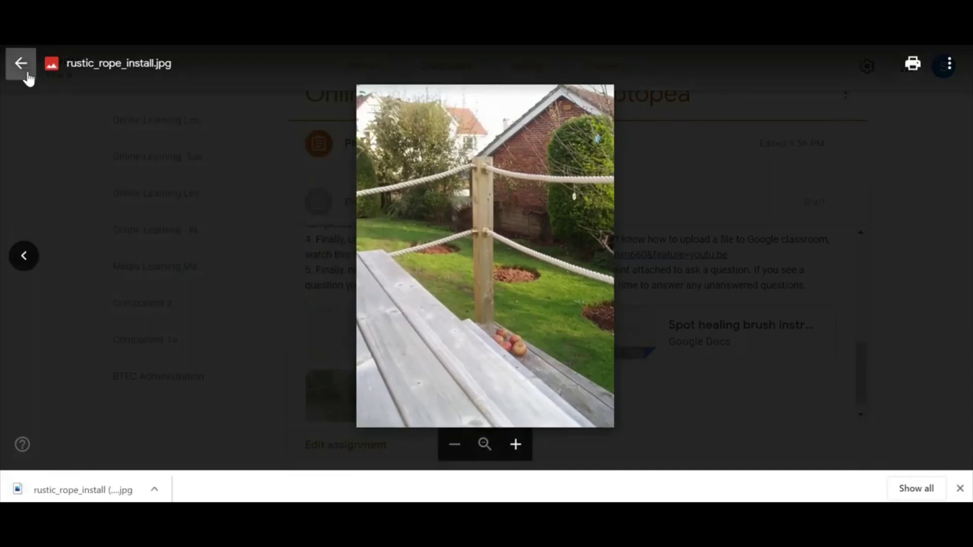
left_click(21, 66)
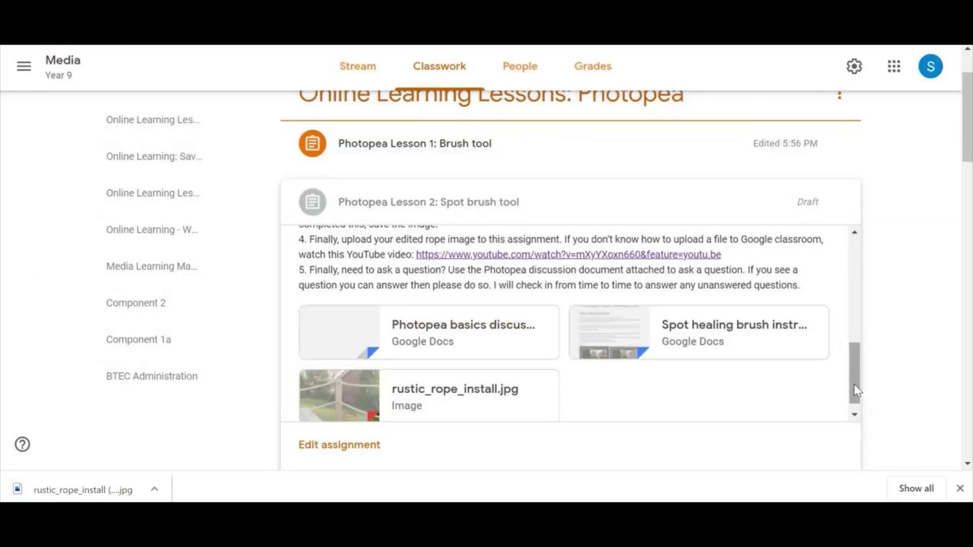
Open rustic_rope_install (1).jpg from the Media > Photopea folder in Photopea.
mouse_move(856, 391)
left_mouse_down()
mouse_move(856, 382)
mouse_move(856, 396)
left_mouse_up()
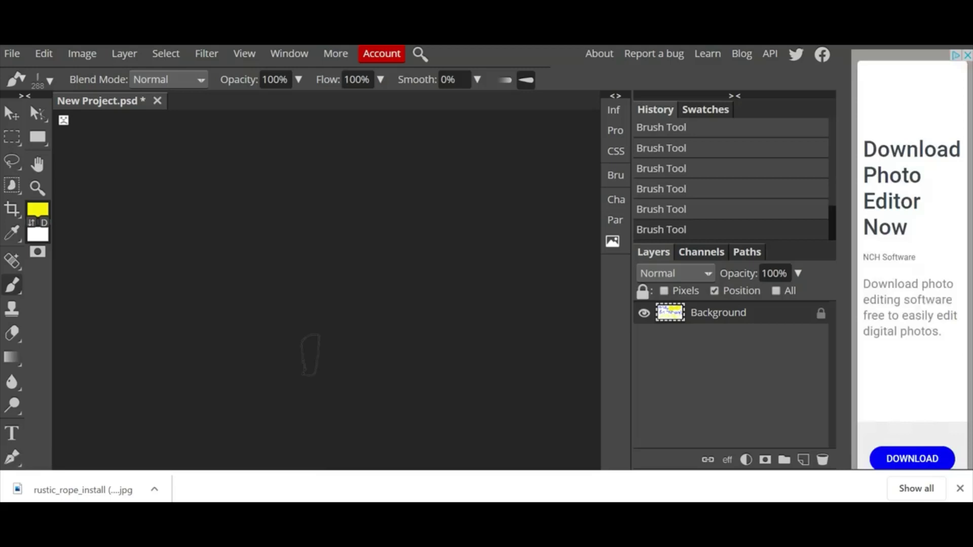
left_click(14, 56)
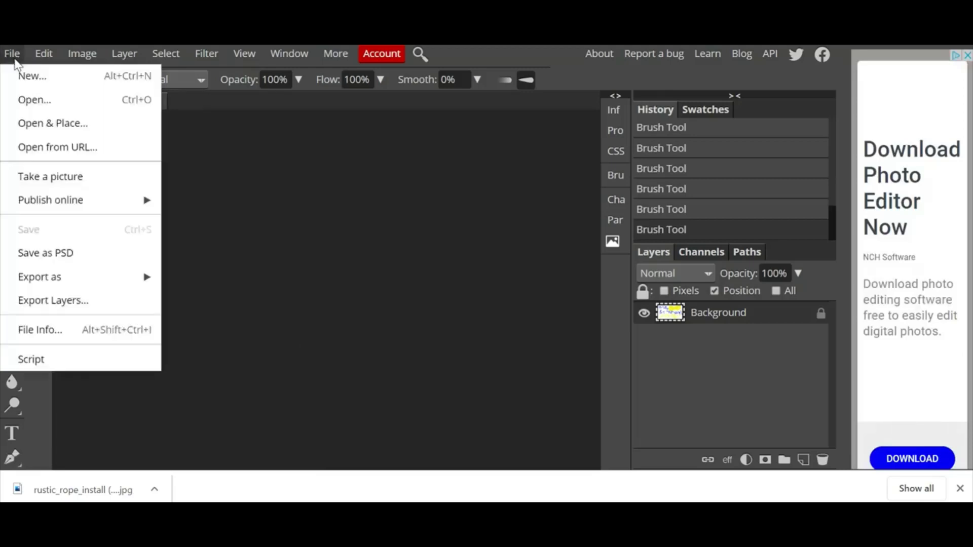
left_click(34, 109)
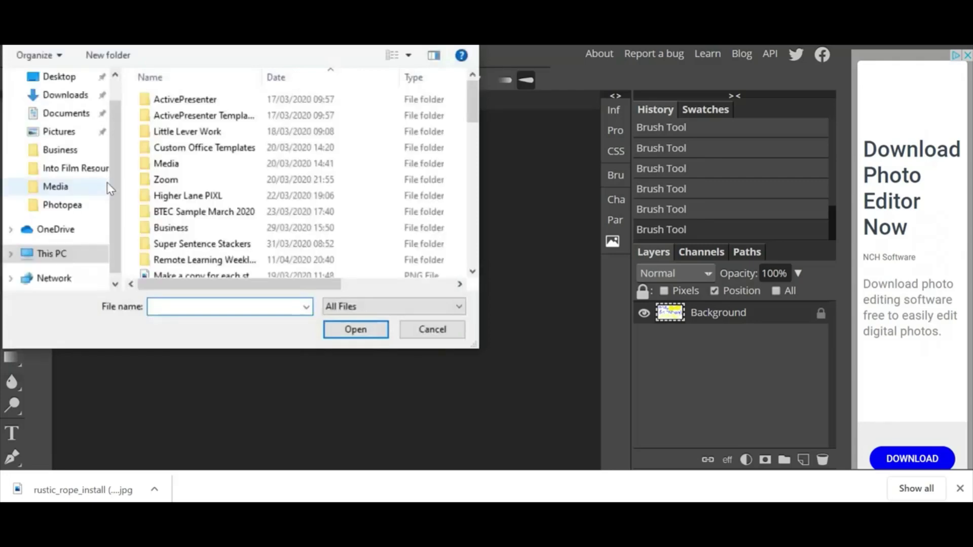
left_click(75, 187)
left_click(164, 165)
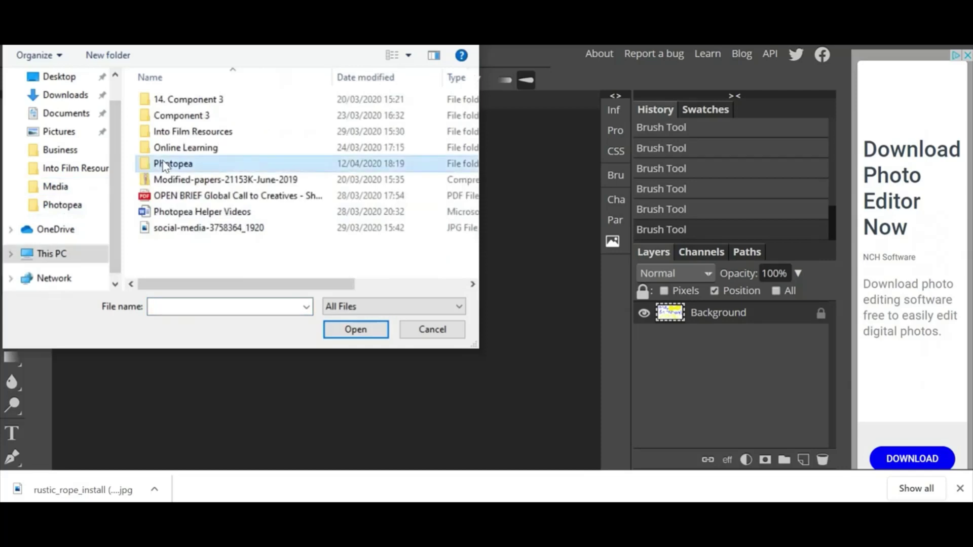
double_click(165, 165)
left_click(190, 116)
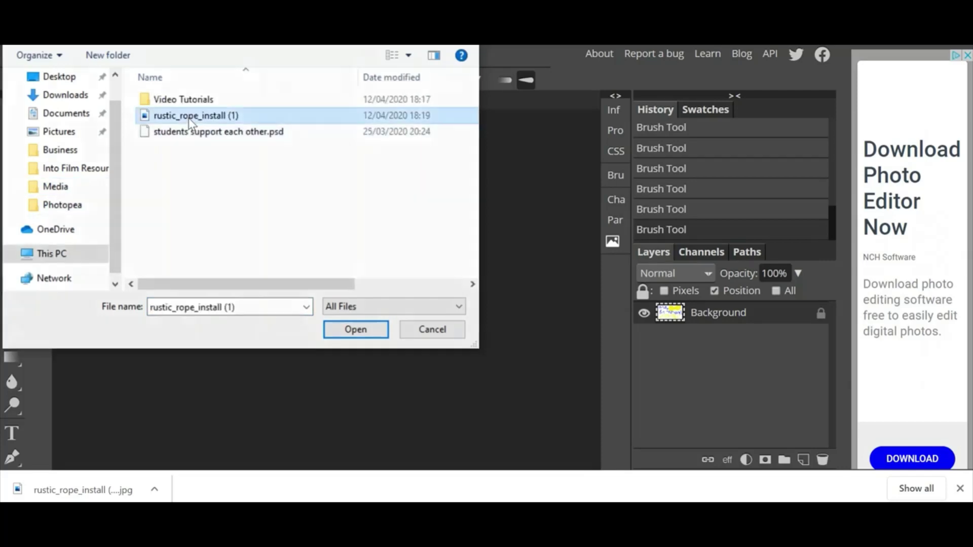
double_click(189, 116)
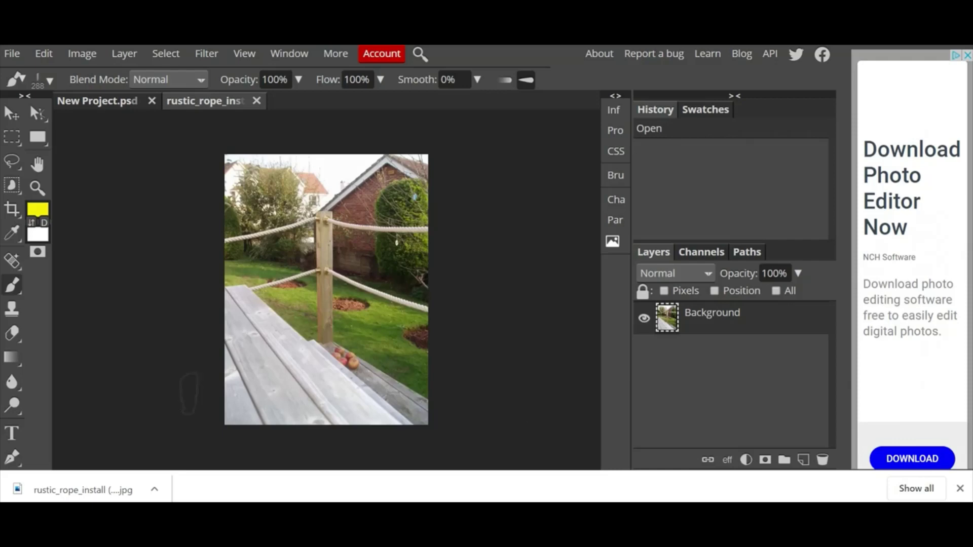
Select the Spot Healing Brush Tool from the healing tool group.
left_click(13, 264)
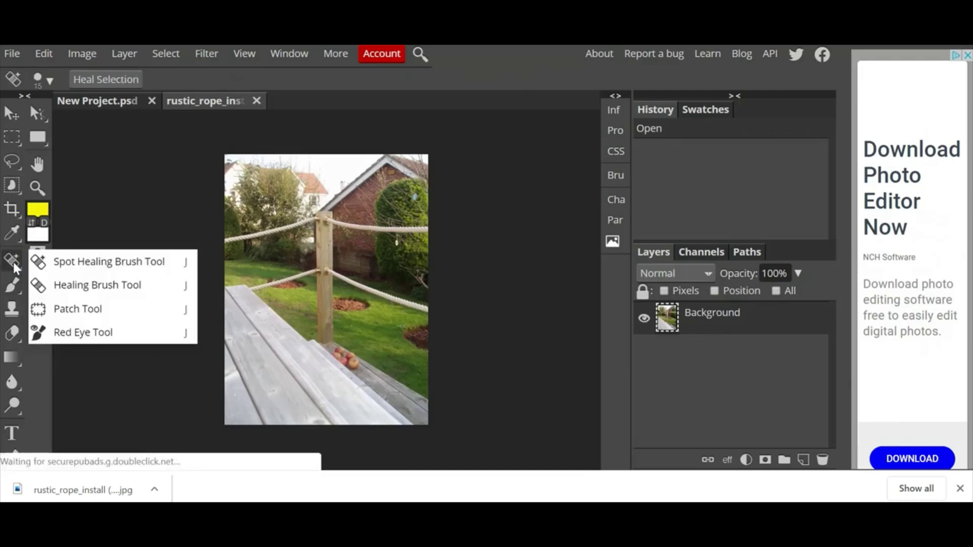
left_click(162, 268)
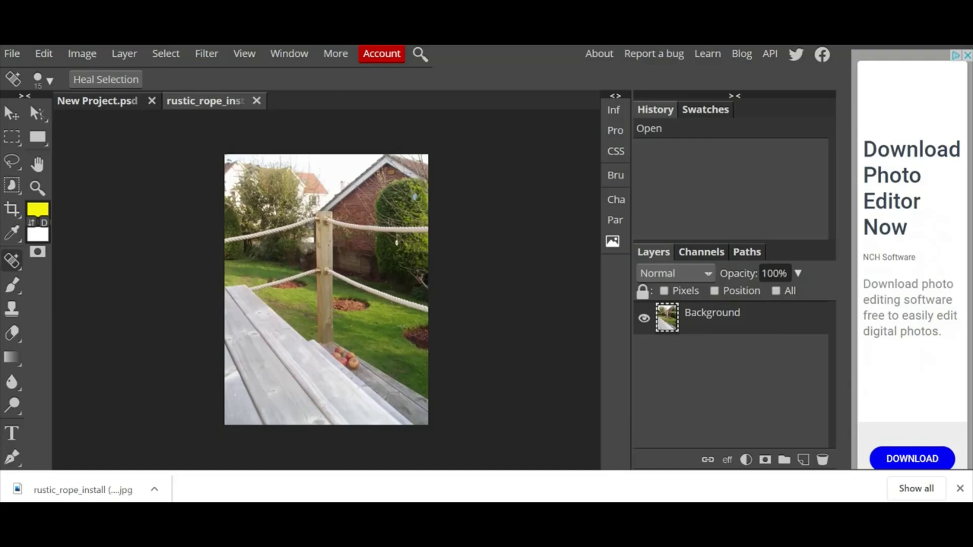
Zoom in twice on the wooden post and ropes, then reselect the Spot Healing Brush.
left_click(38, 190)
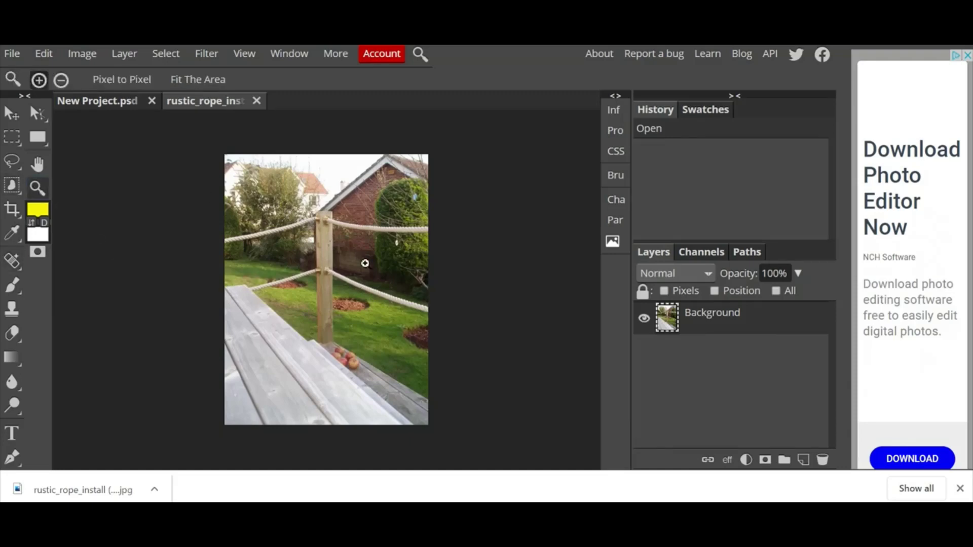
left_click(365, 264)
left_click(365, 263)
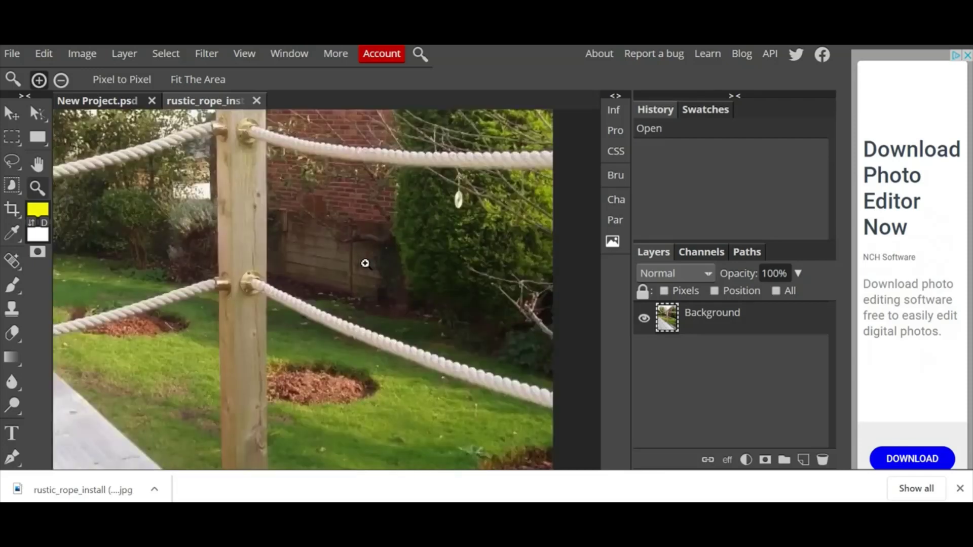
left_click(12, 261)
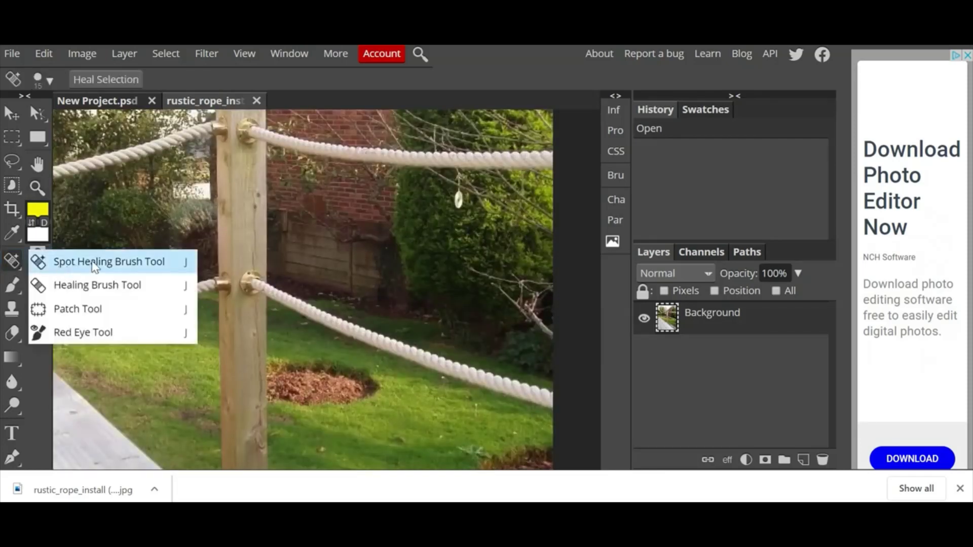
left_click(93, 263)
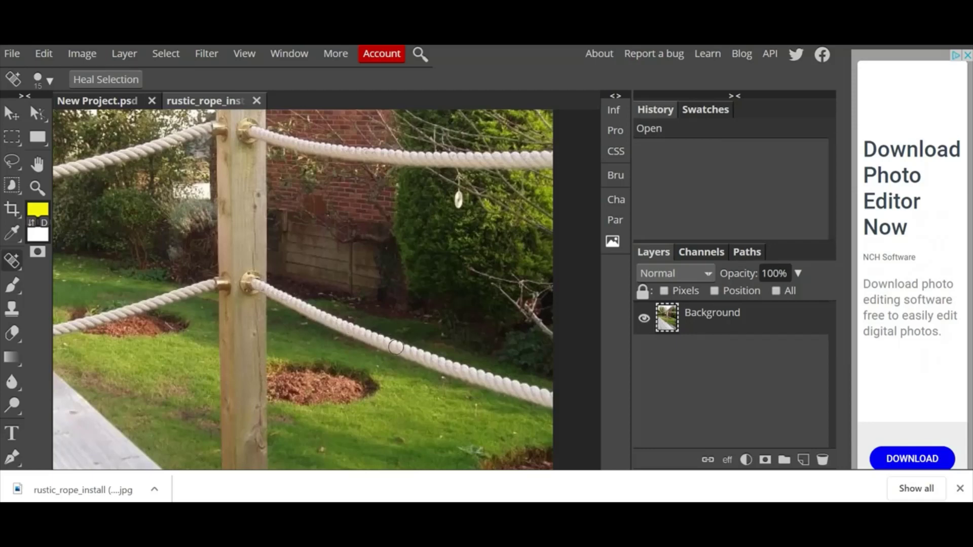
Set the healing brush to 14 px and paint out the lower rope right of the post.
left_click(50, 80)
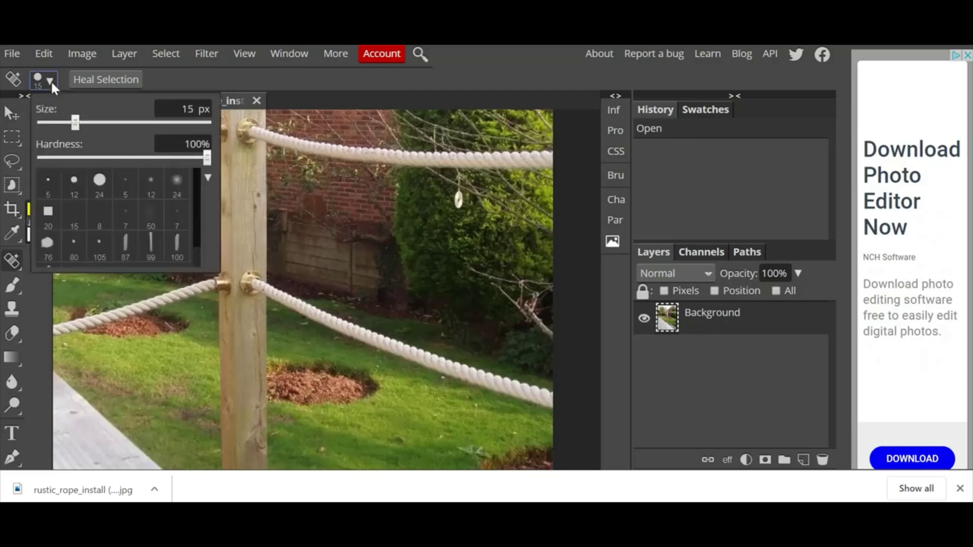
left_click_drag(79, 124, 87, 125)
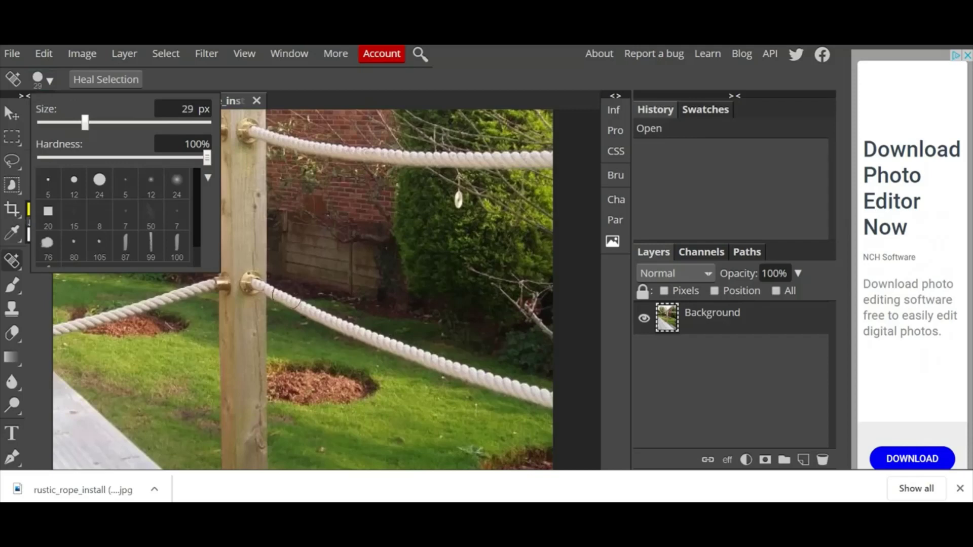
mouse_move(85, 123)
left_mouse_down()
mouse_move(75, 125)
mouse_move(81, 132)
left_mouse_up()
left_click(261, 288)
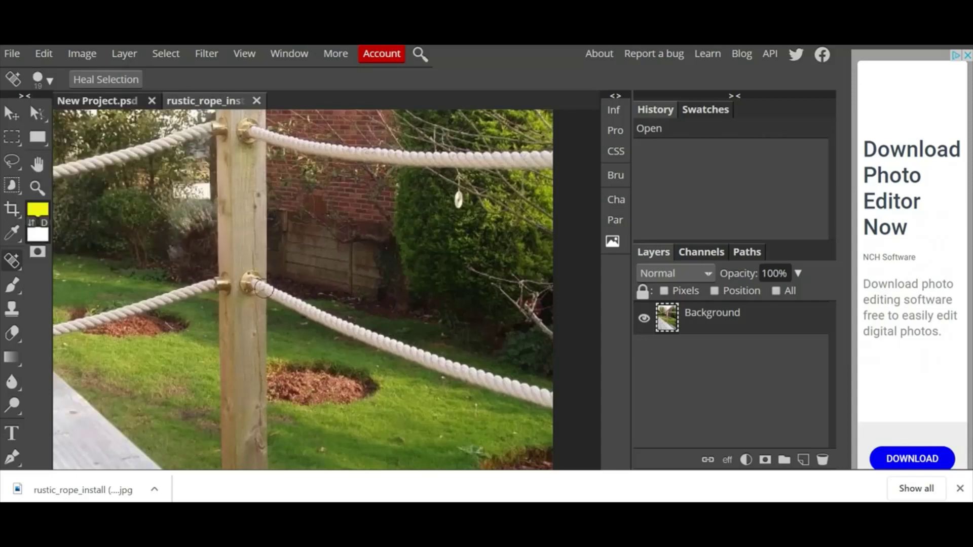
left_click_drag(259, 286, 546, 400)
left_click_drag(547, 400, 546, 401)
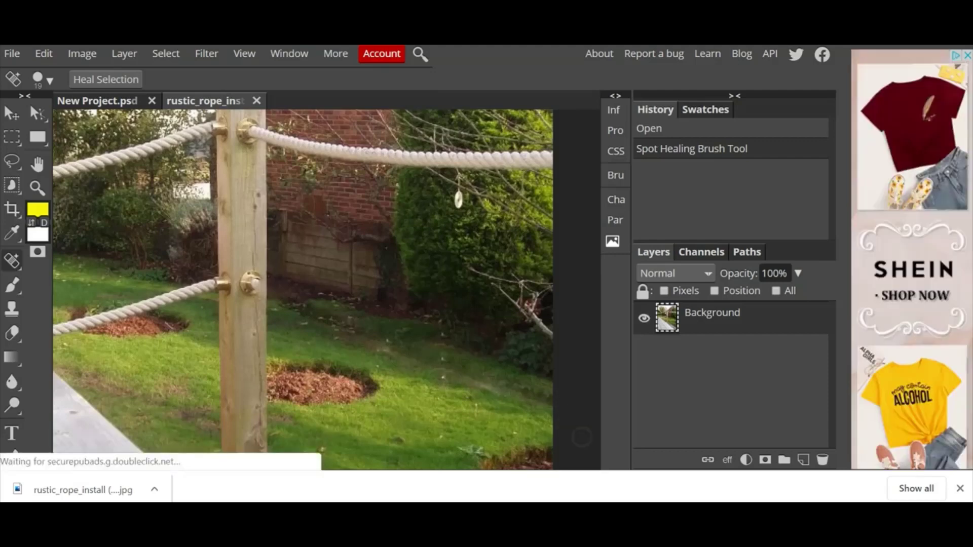
Heal the leftover lawn rope marks, both brass fittings and the upper right rope.
left_click_drag(383, 350, 400, 363)
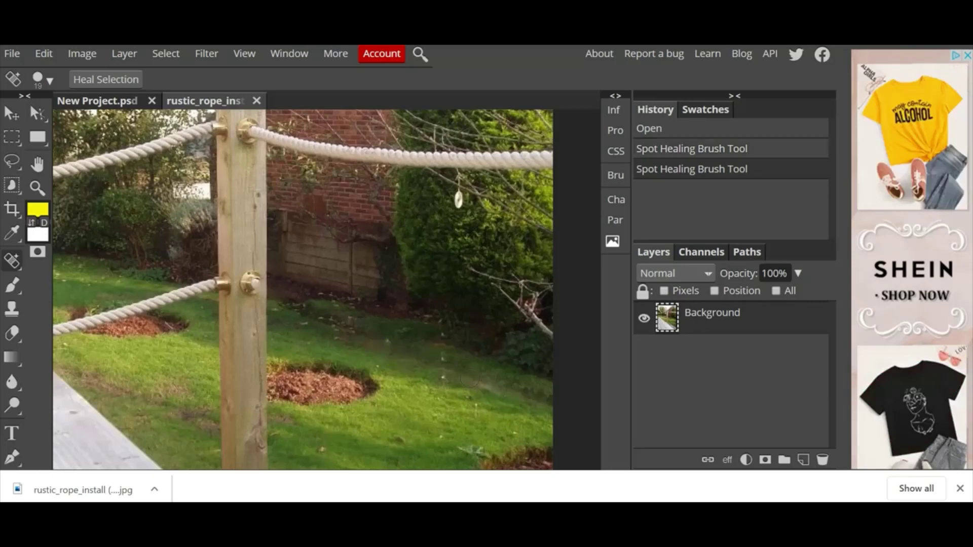
left_click_drag(469, 378, 503, 401)
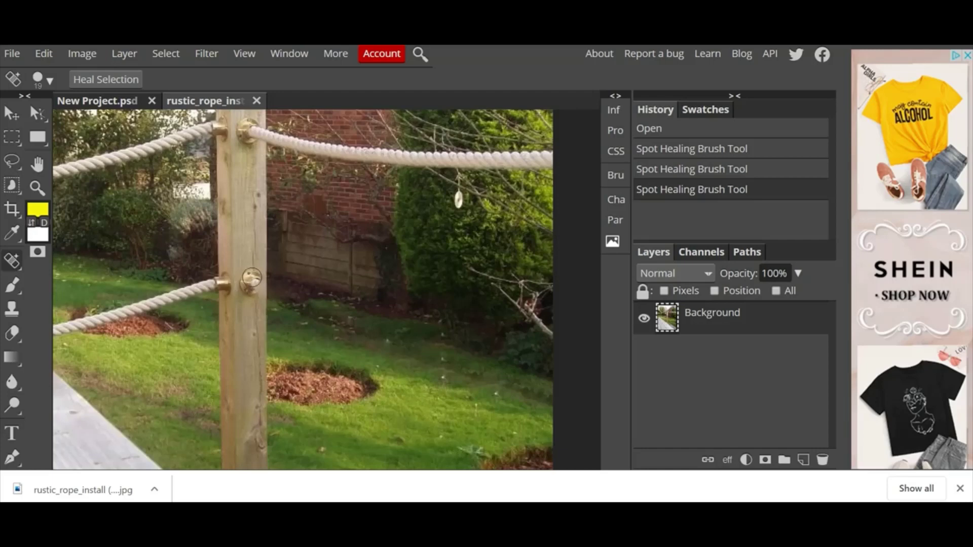
mouse_move(249, 278)
left_mouse_down()
mouse_move(254, 289)
mouse_move(259, 278)
left_mouse_up()
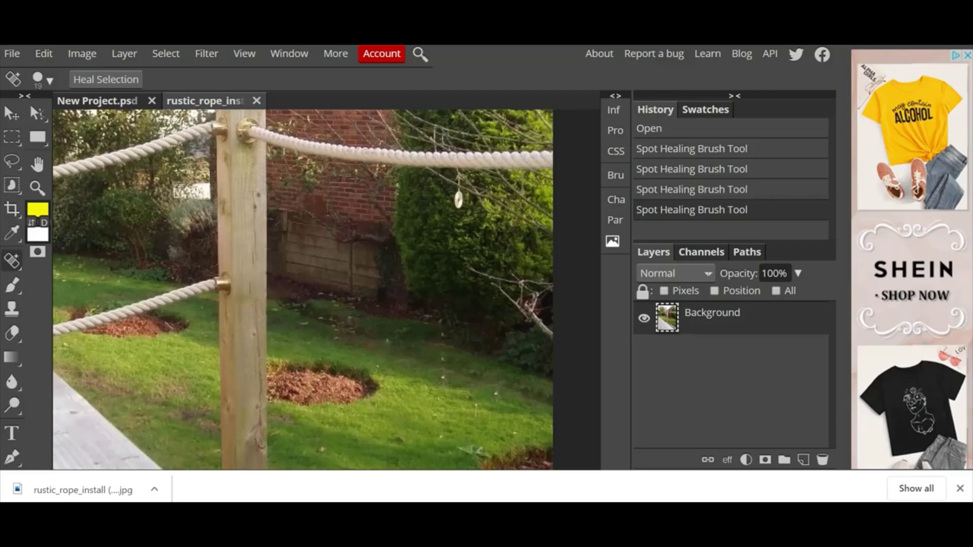
mouse_move(248, 121)
left_mouse_down()
mouse_move(247, 136)
mouse_move(370, 153)
mouse_move(560, 161)
mouse_move(514, 168)
mouse_move(542, 168)
left_mouse_up()
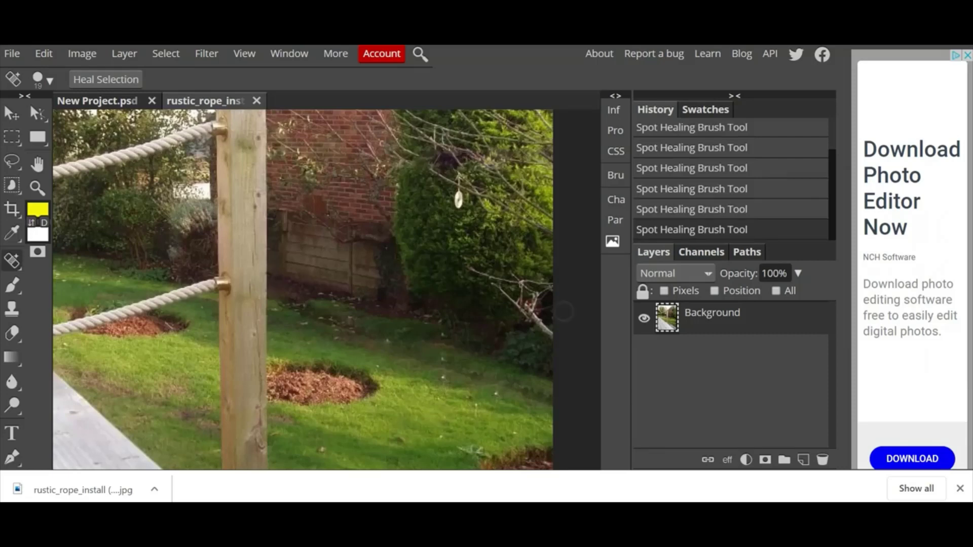
Pan the photo with the Hand tool until the apples on the steps are visible.
left_click(40, 170)
left_click_drag(317, 390, 308, 242)
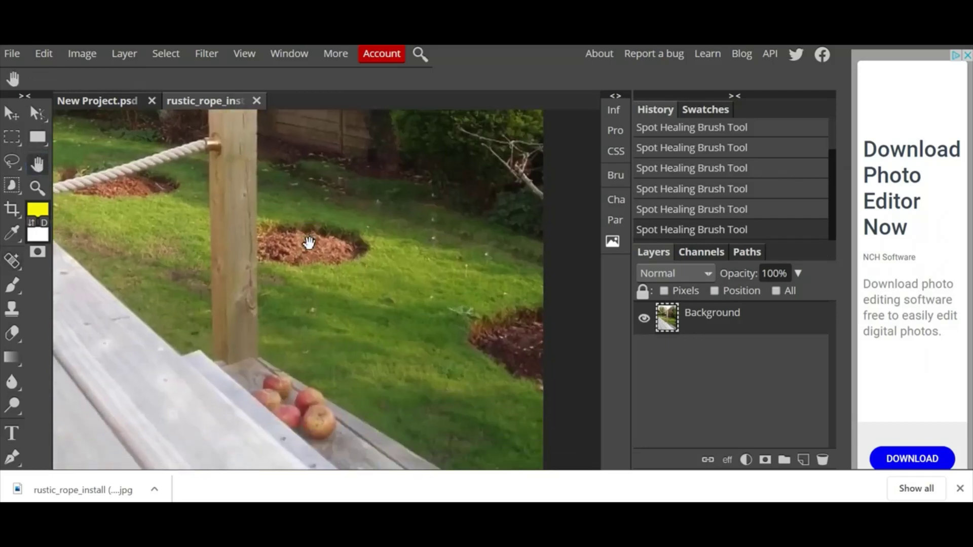
left_click_drag(460, 363, 504, 314)
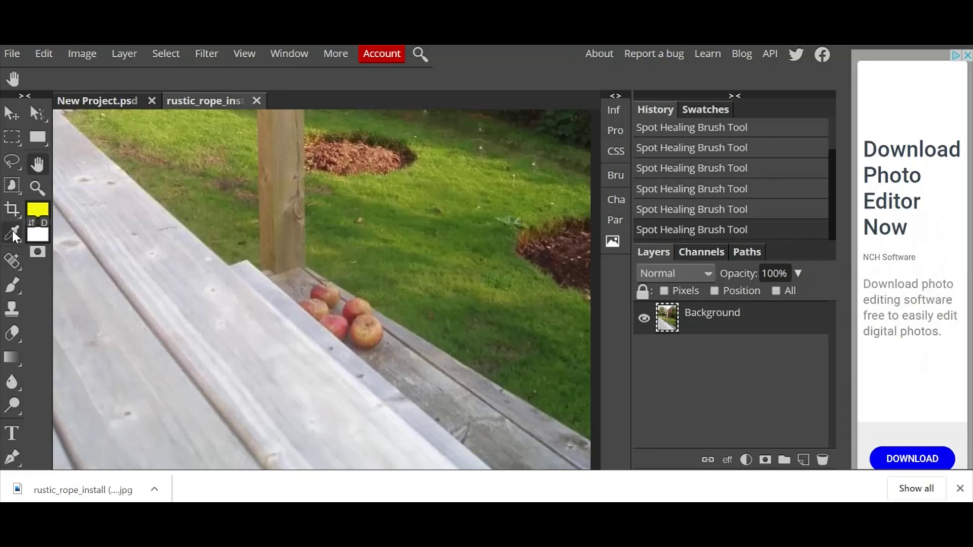
Paint the Spot Healing Brush over the apples on the wooden step to remove them.
left_click(12, 261)
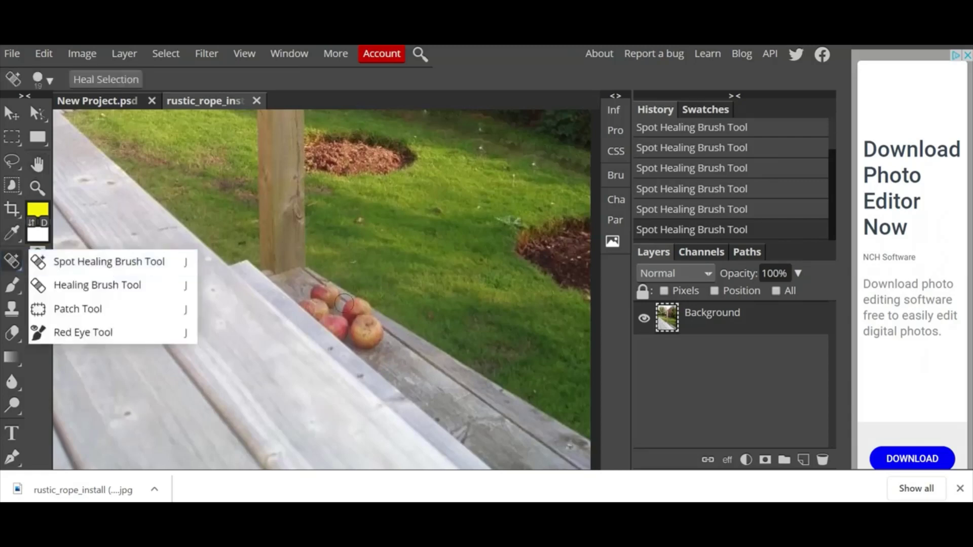
left_click(321, 291)
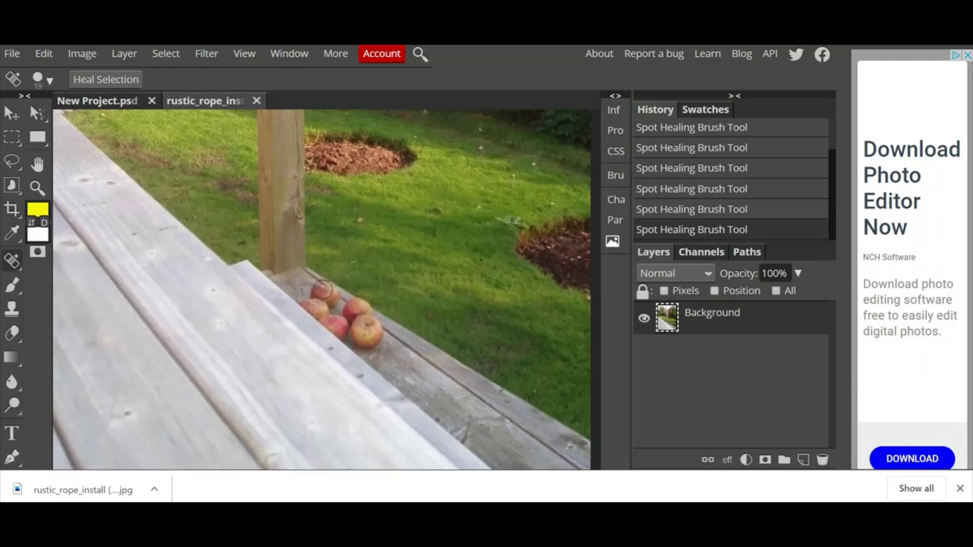
mouse_move(322, 290)
left_mouse_down()
mouse_move(365, 311)
mouse_move(322, 291)
mouse_move(374, 332)
mouse_move(308, 303)
mouse_move(378, 353)
mouse_move(329, 290)
mouse_move(382, 319)
left_mouse_up()
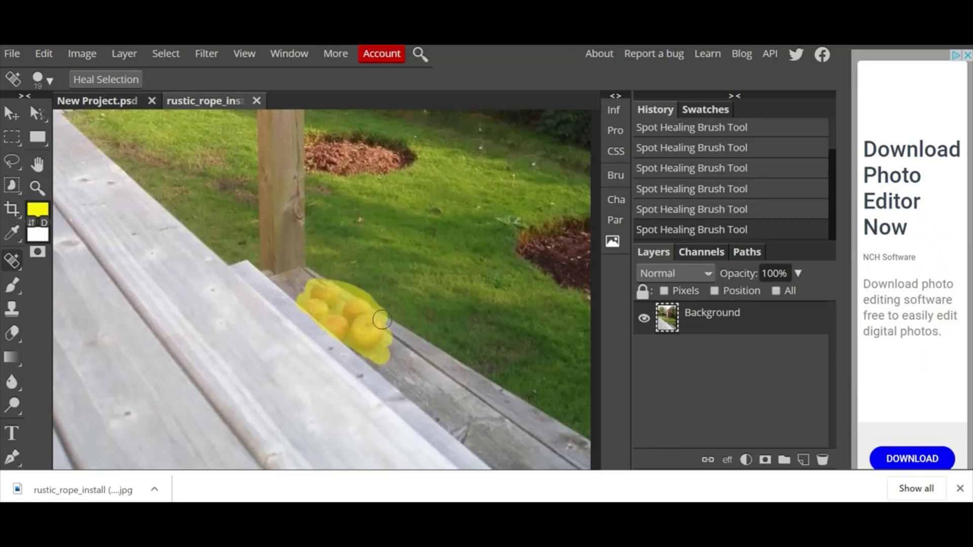
left_click_drag(381, 319, 382, 320)
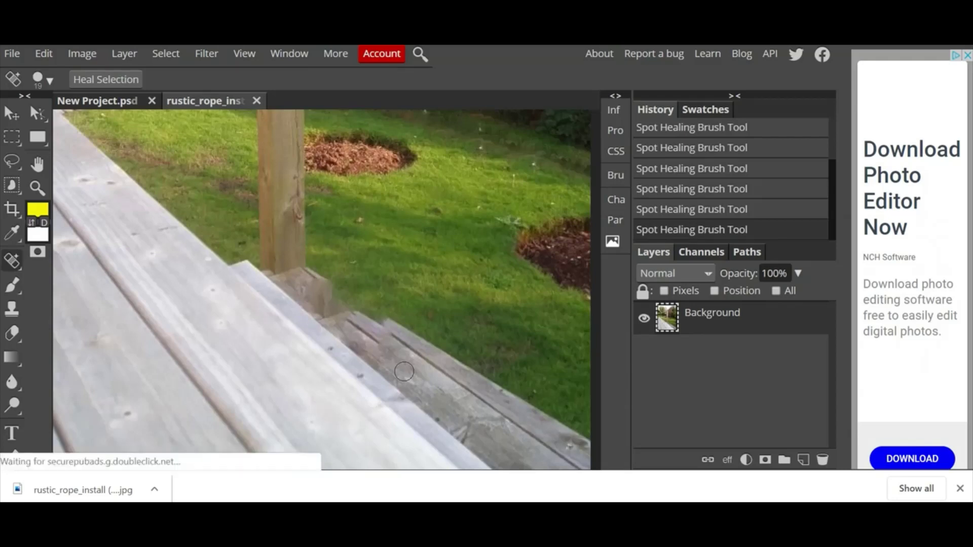
right_click(12, 263)
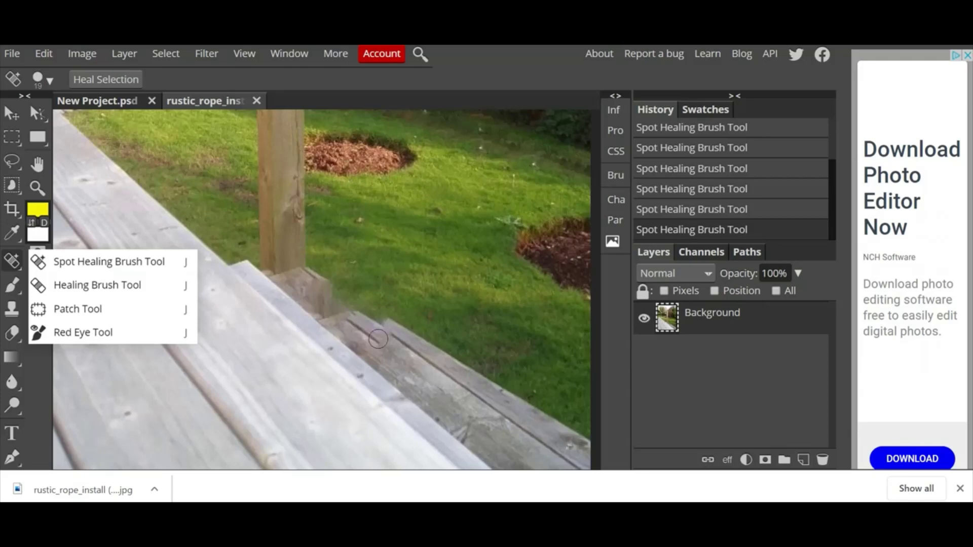
Save the retouched photo as a PSD, then export it as a 600×800 JPG at 70% quality.
left_click(12, 53)
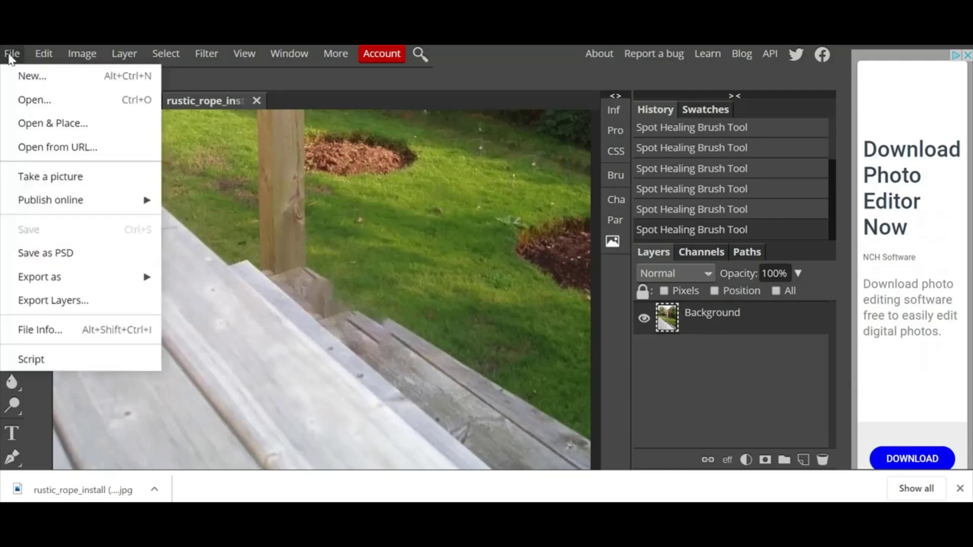
left_click(102, 255)
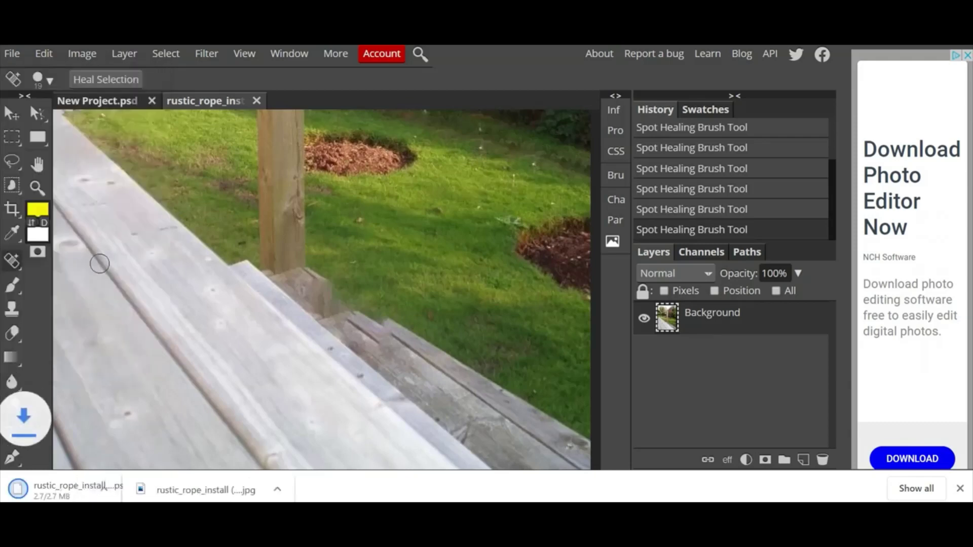
left_click(13, 56)
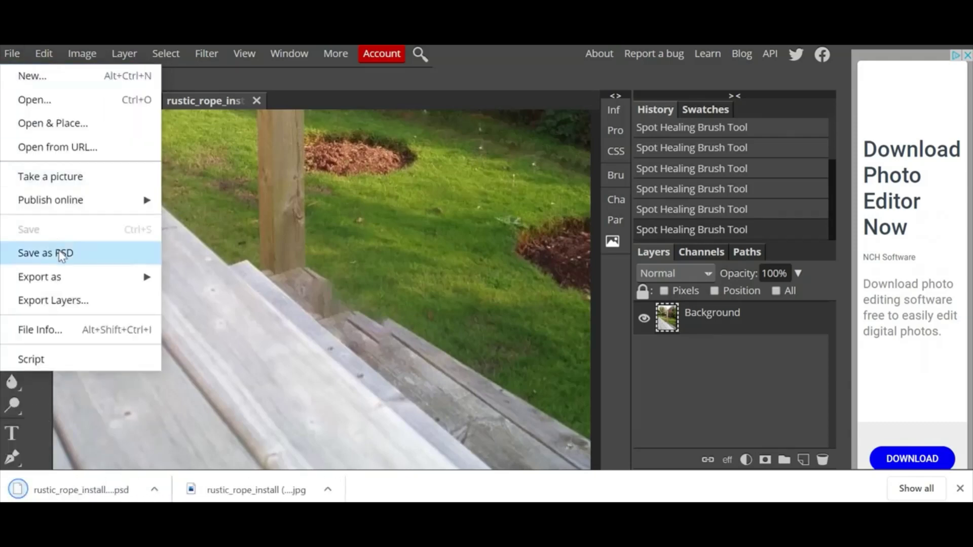
mouse_move(77, 279)
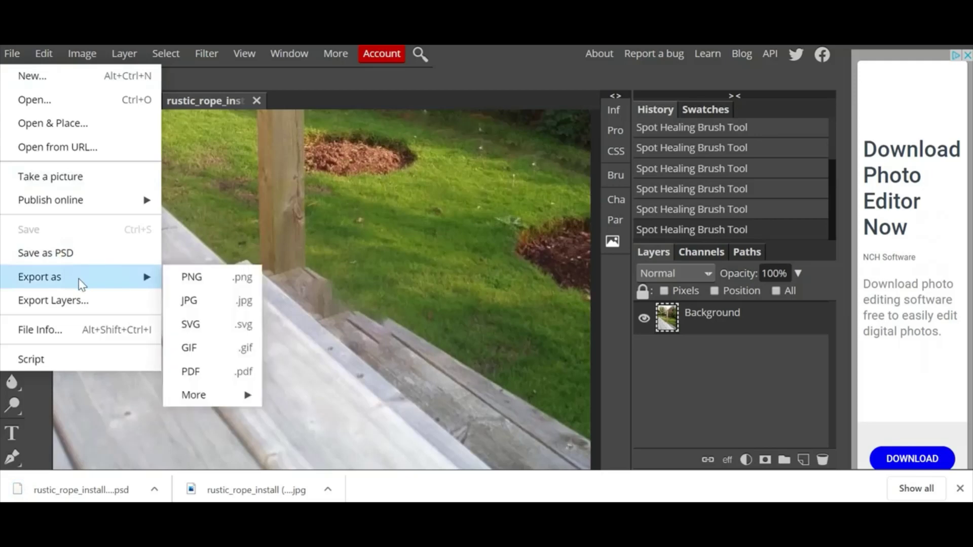
left_click(212, 312)
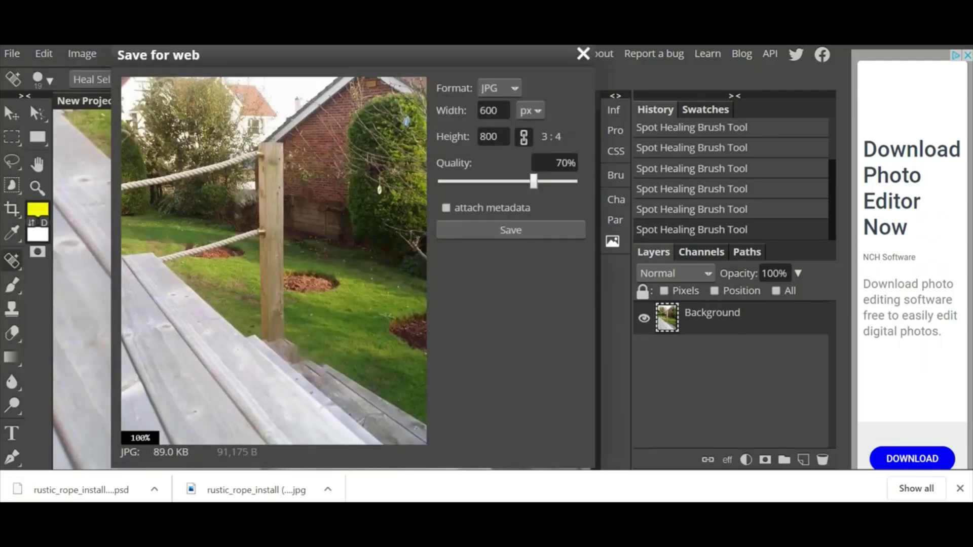
left_click(552, 234)
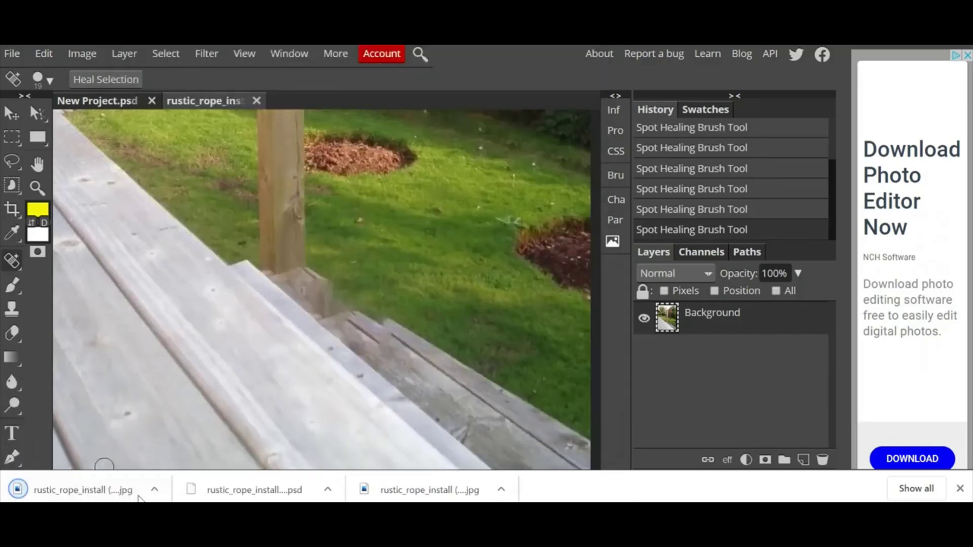
Bring up the Windows search pane, look at its extra options, then dismiss it.
key("super+s")
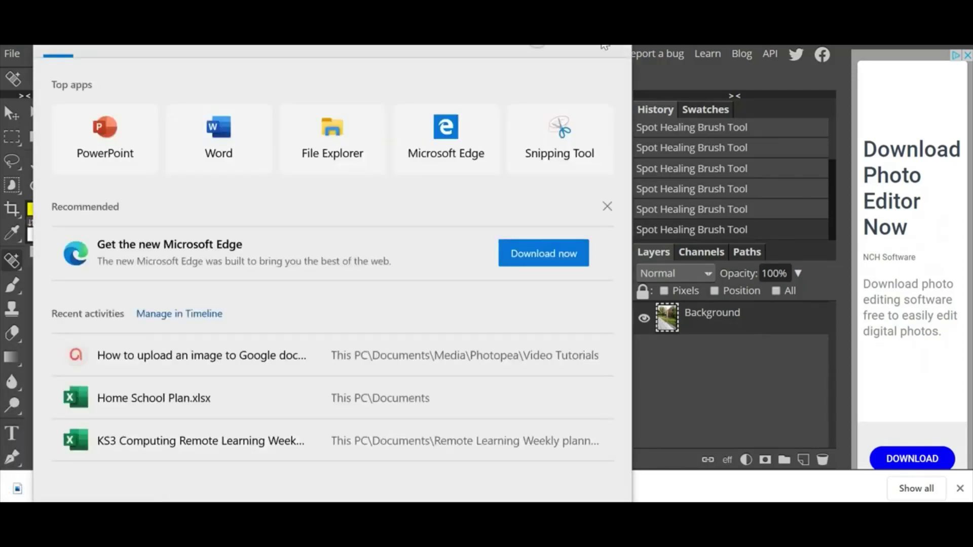
left_click(605, 47)
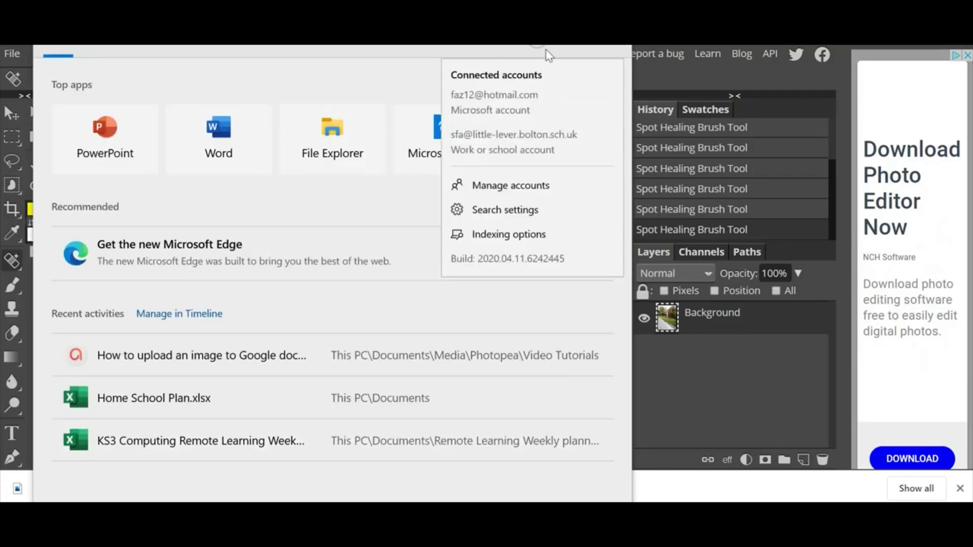
left_click(678, 406)
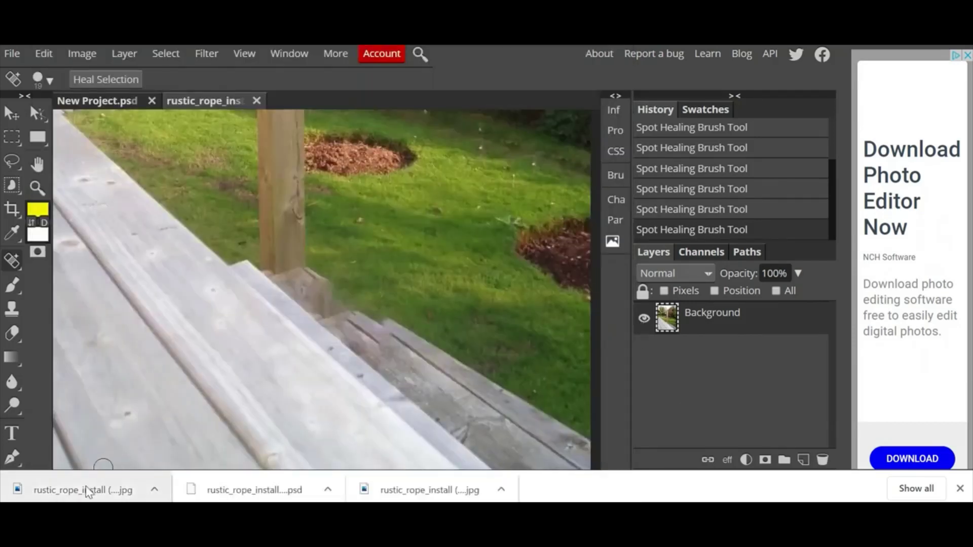
Preview the exported garden JPG in Windows Photos, close it, and open the download's options menu.
left_click(89, 491)
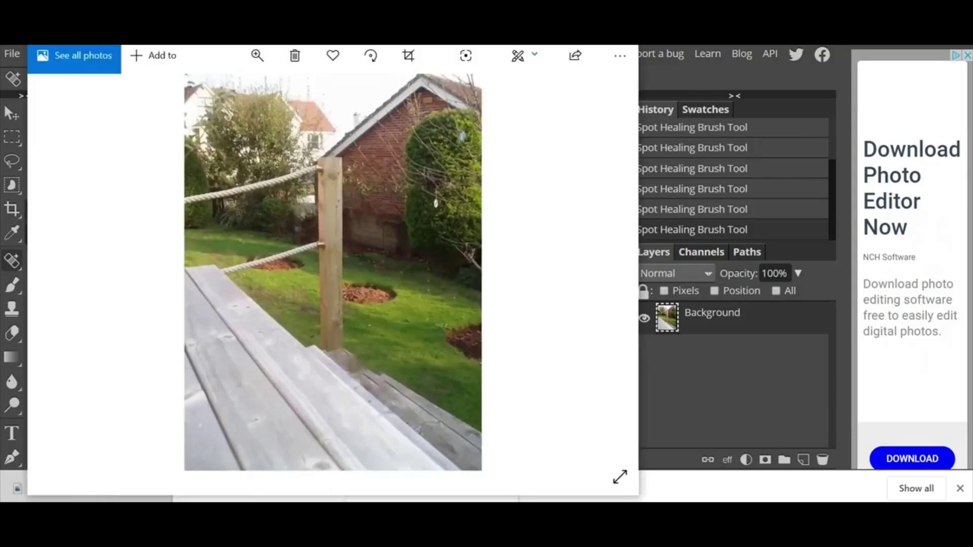
key("alt+F4")
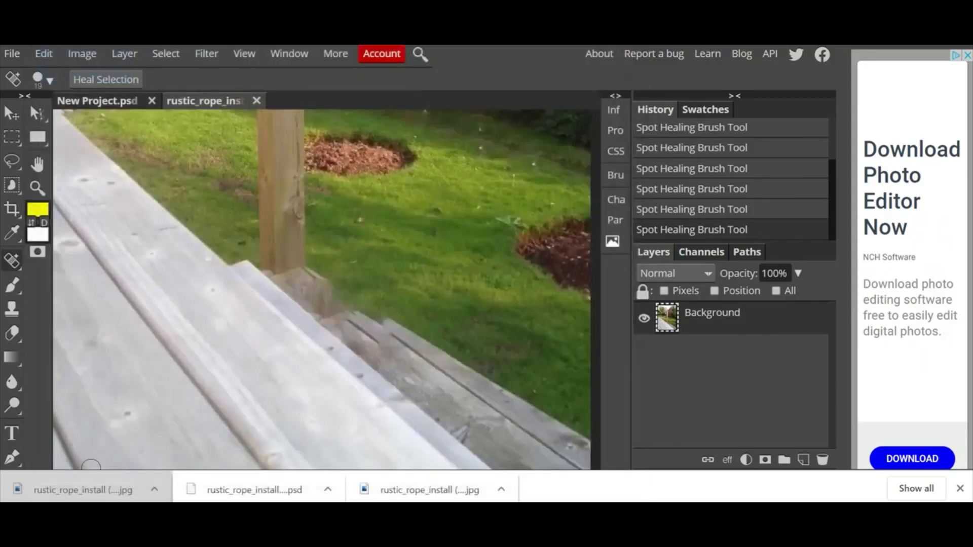
left_click(165, 492)
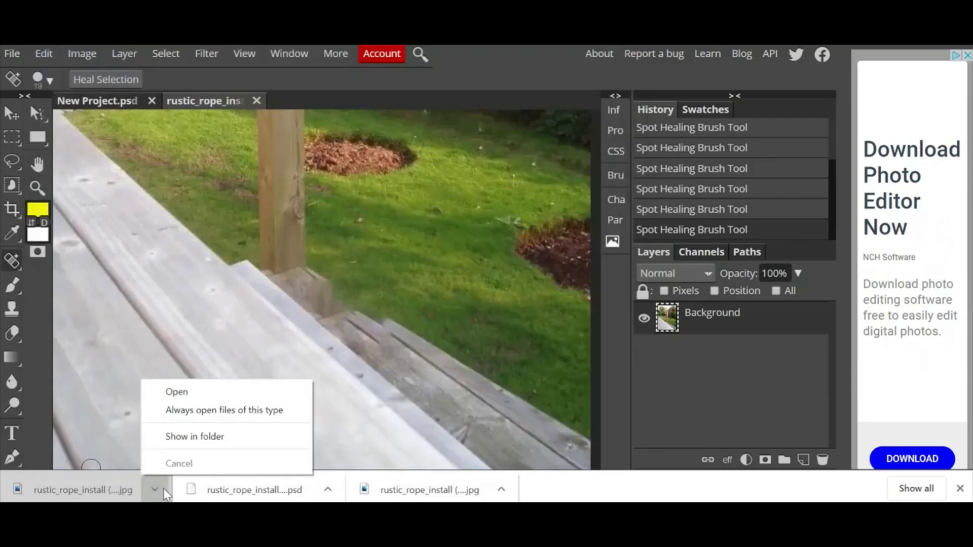
Show the rustic_rope_install (1) JPG in Downloads and cut it.
left_click(218, 437)
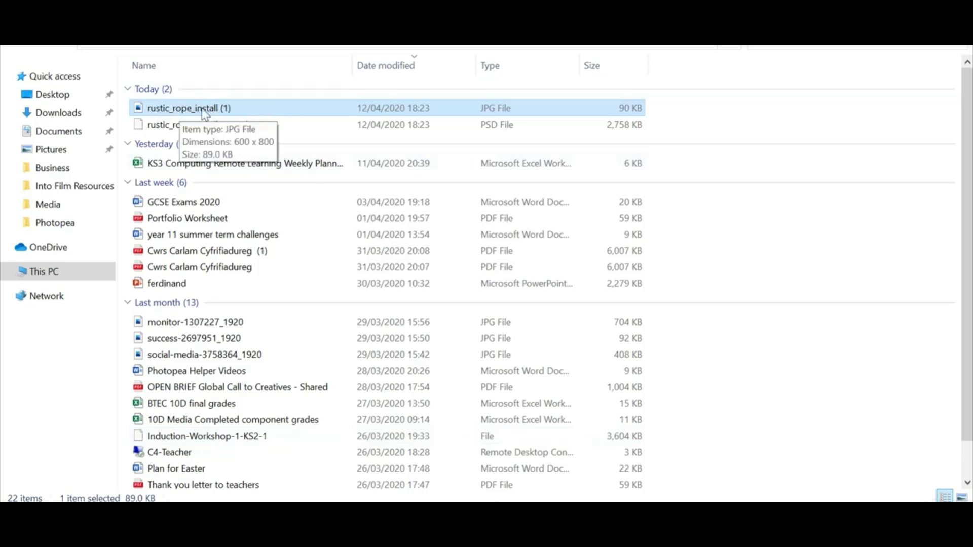
right_click(170, 110)
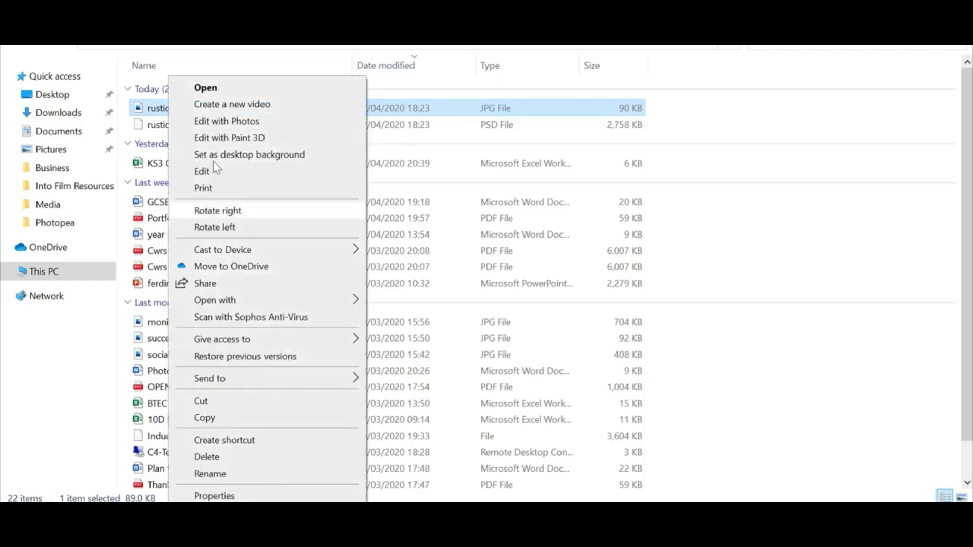
left_click(210, 403)
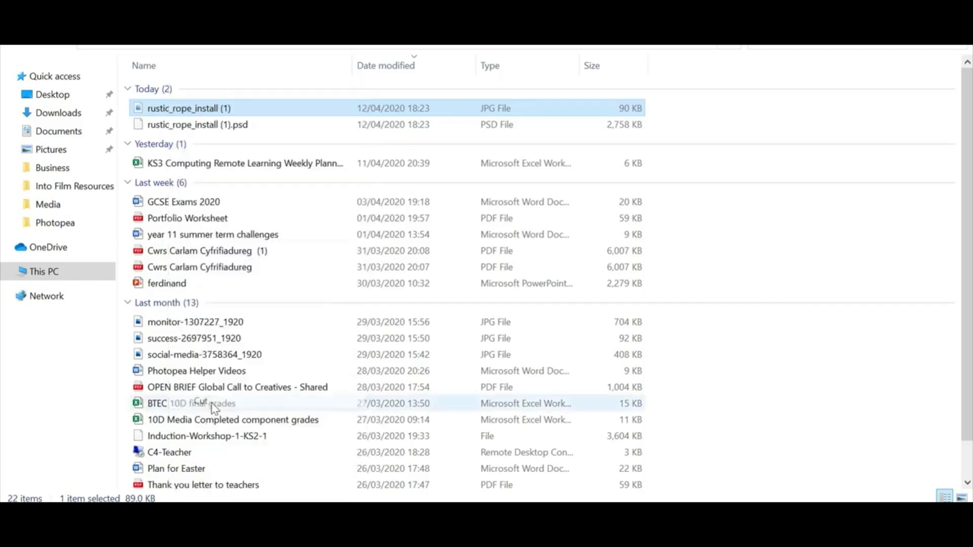
Paste the JPG into Documents > Media > Photopea, replacing the older copy.
left_click(59, 132)
left_click(52, 204)
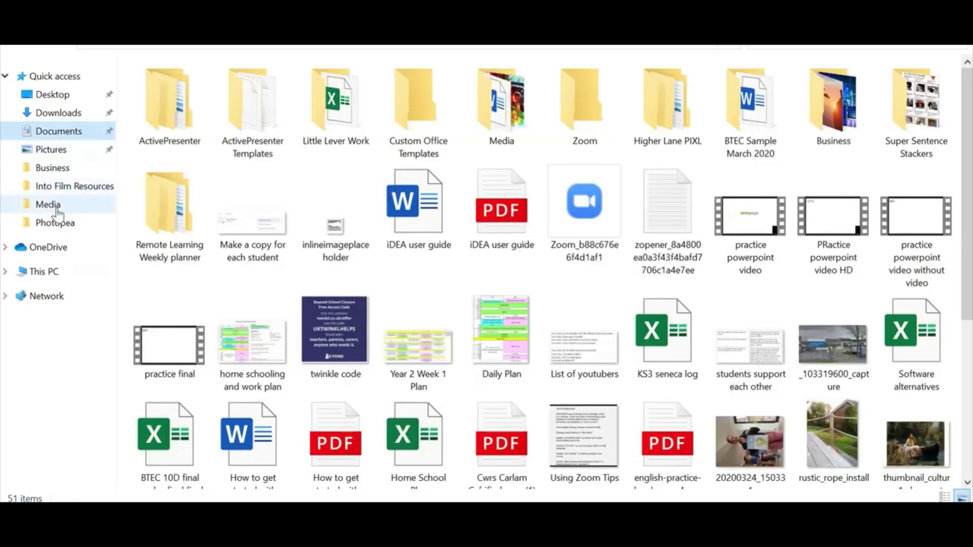
double_click(184, 156)
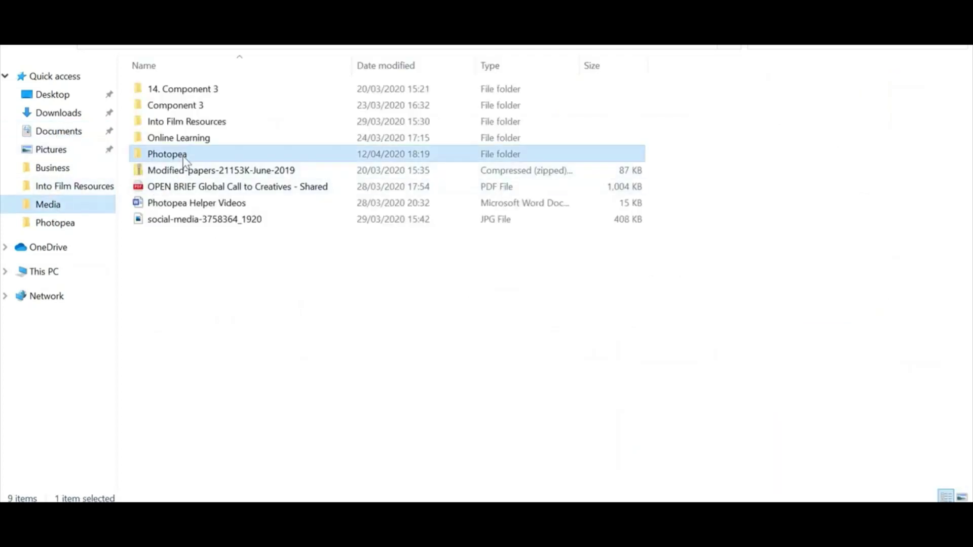
right_click(219, 306)
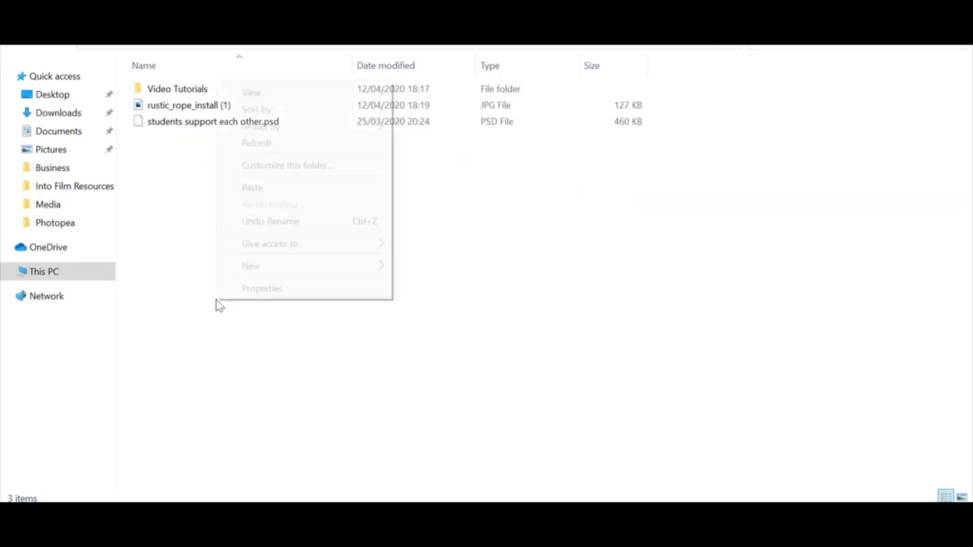
left_click(264, 189)
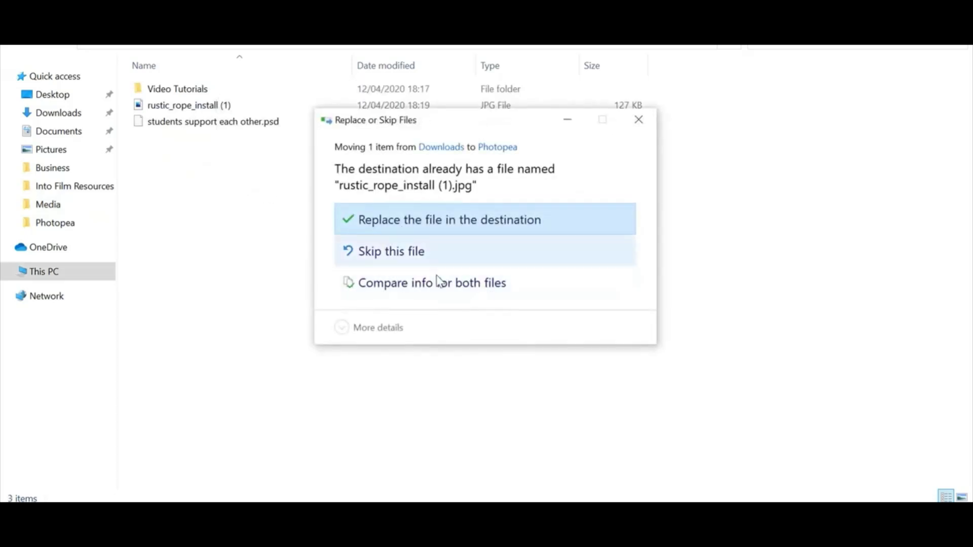
left_click(419, 233)
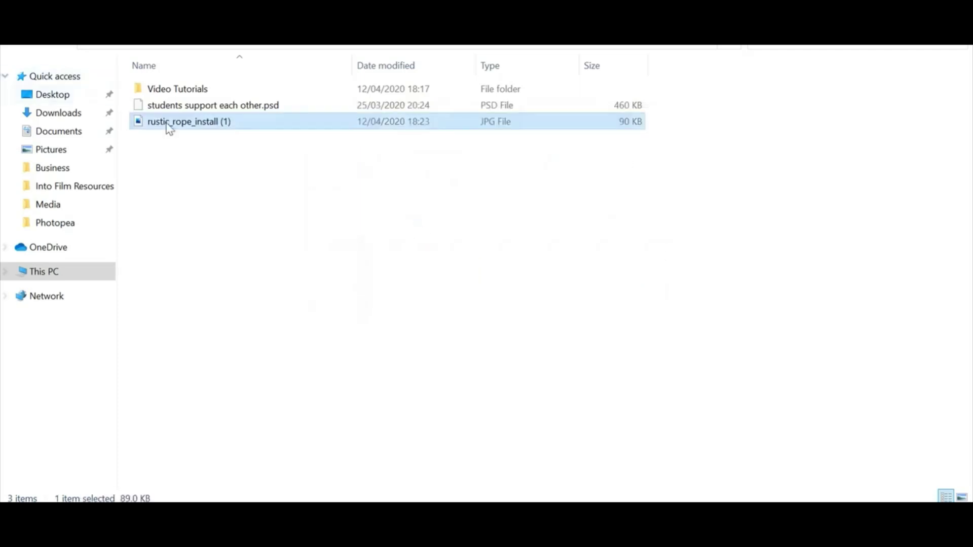